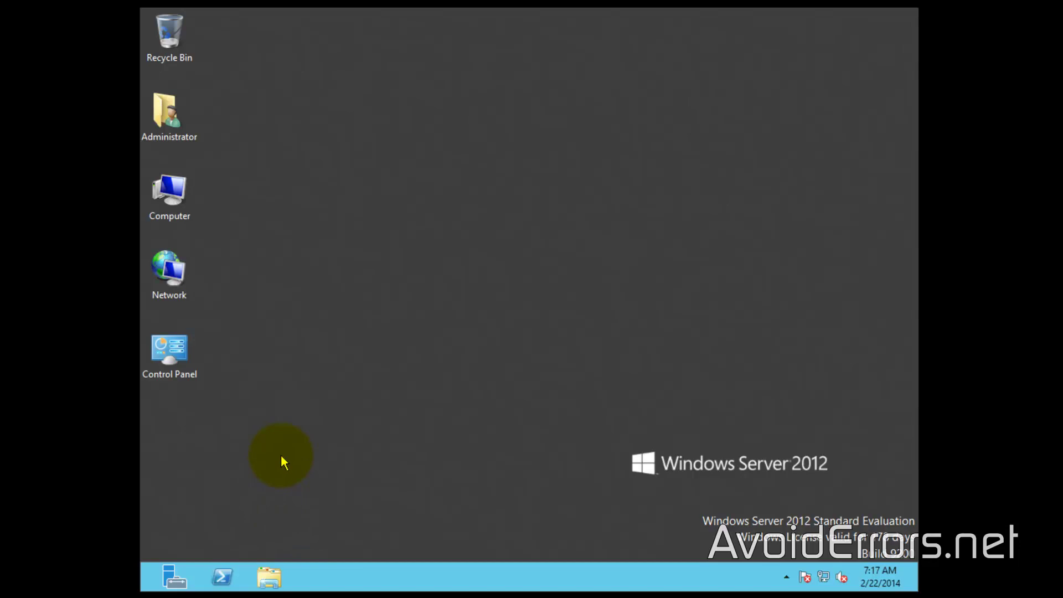
Step: Open the full Apps list from the Start screen and dismiss the search pane
{"action": "key", "text": "super"}
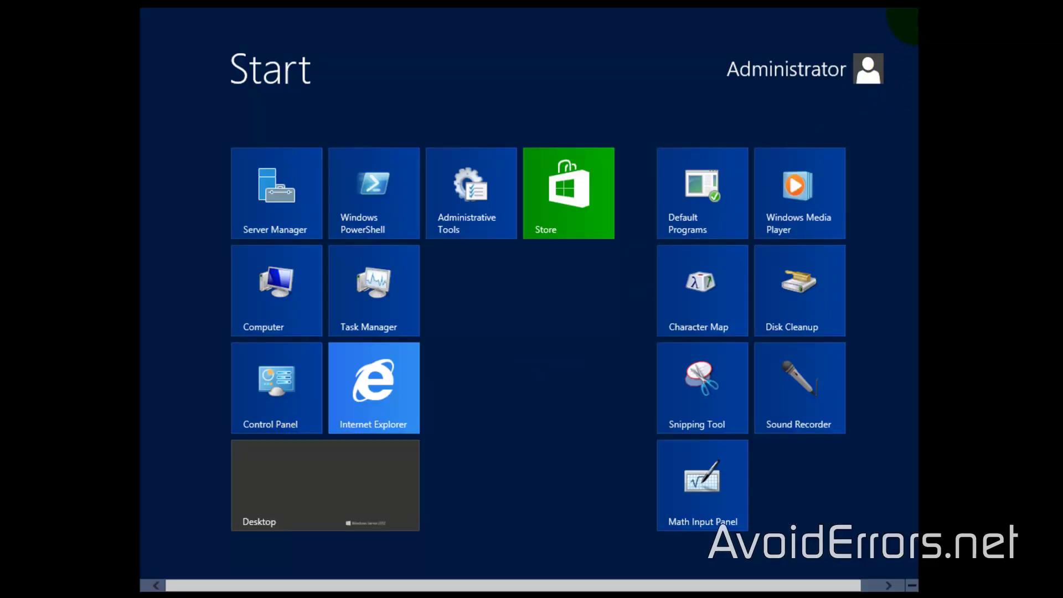
{"action": "left_click", "coordinate": [887, 140]}
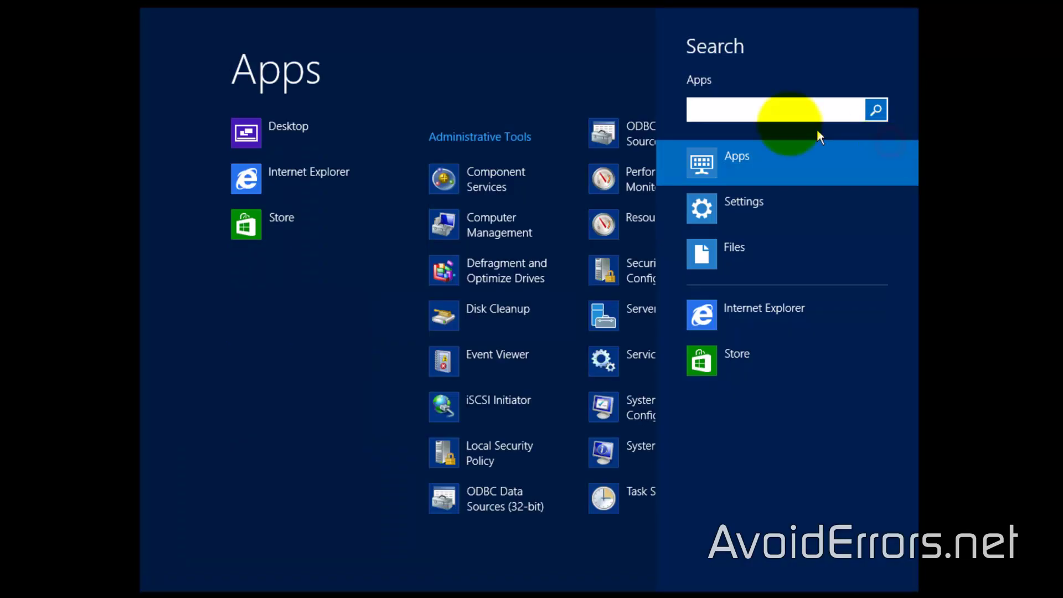
{"action": "left_click", "coordinate": [486, 53]}
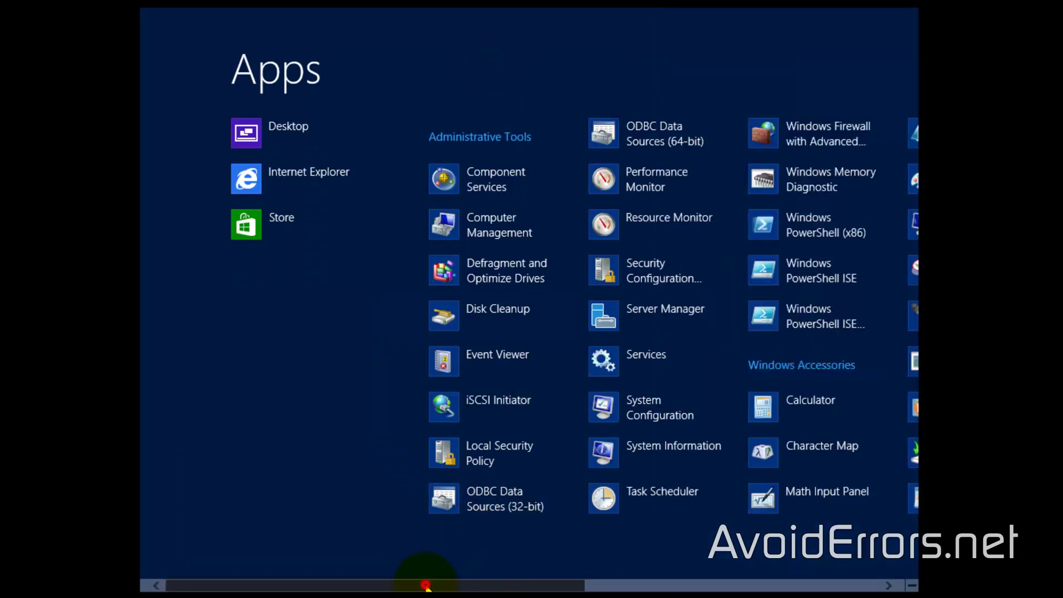
{"action": "scroll", "coordinate": [426, 586], "scroll_direction": "down", "scroll_amount": 5}
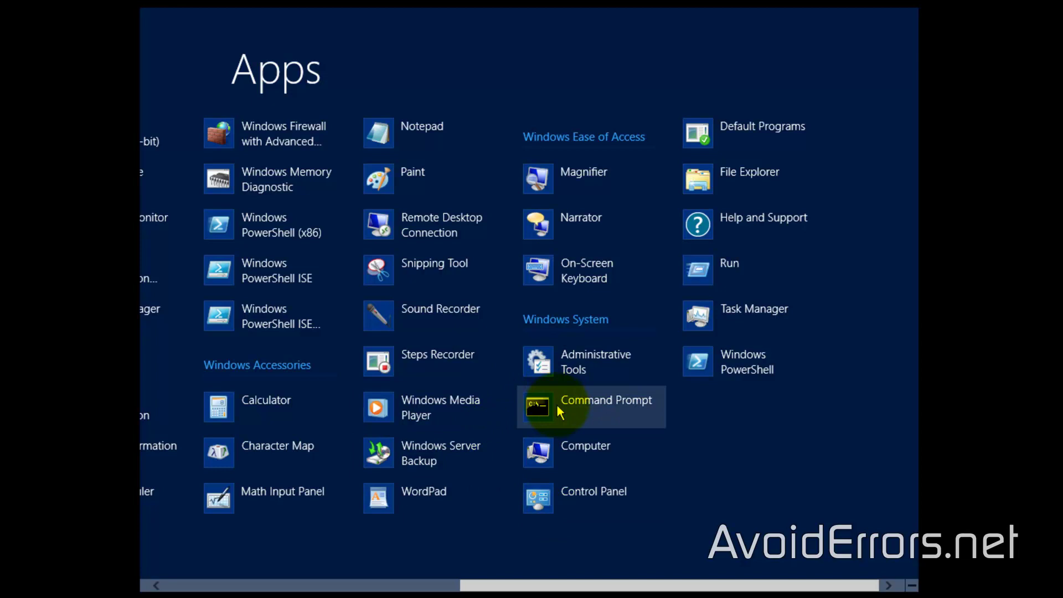
Step: Pin Command Prompt to the taskbar
{"action": "right_click", "coordinate": [558, 409]}
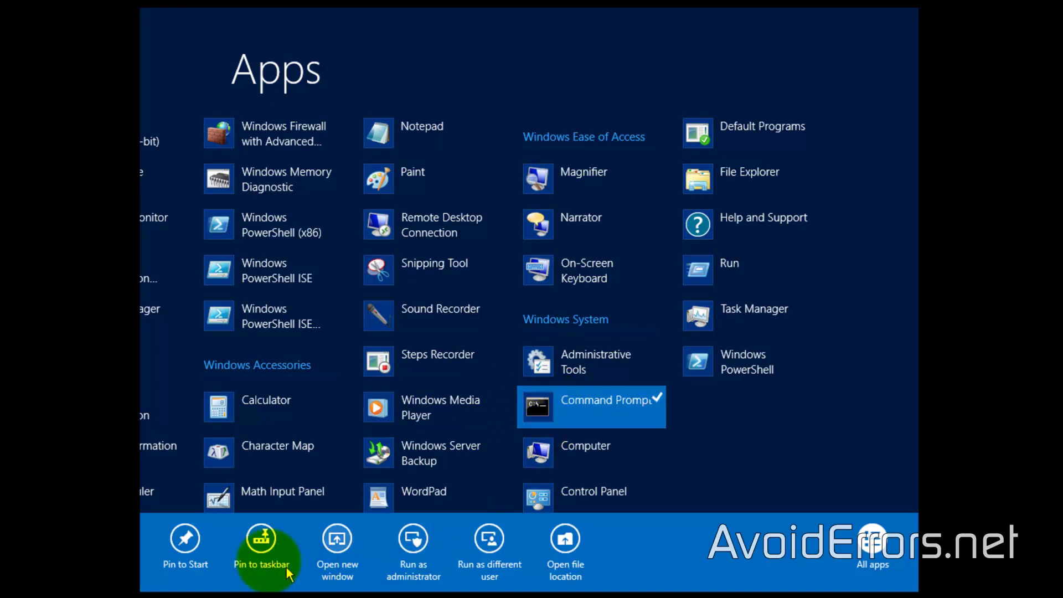
{"action": "left_click", "coordinate": [257, 544]}
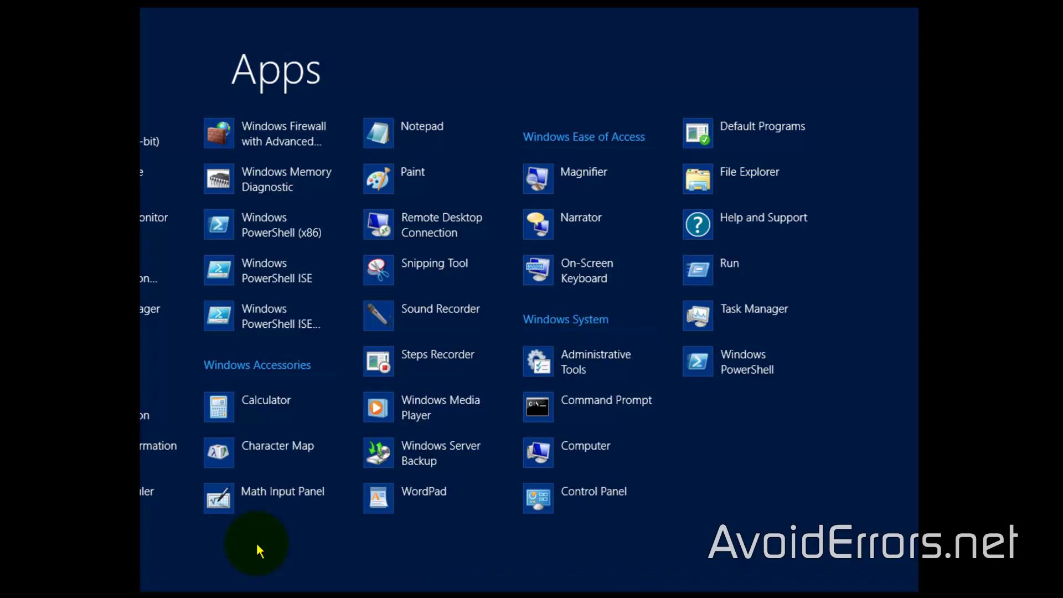
Step: Open Command Prompt's file location and send a shortcut to the desktop
{"action": "right_click", "coordinate": [637, 404]}
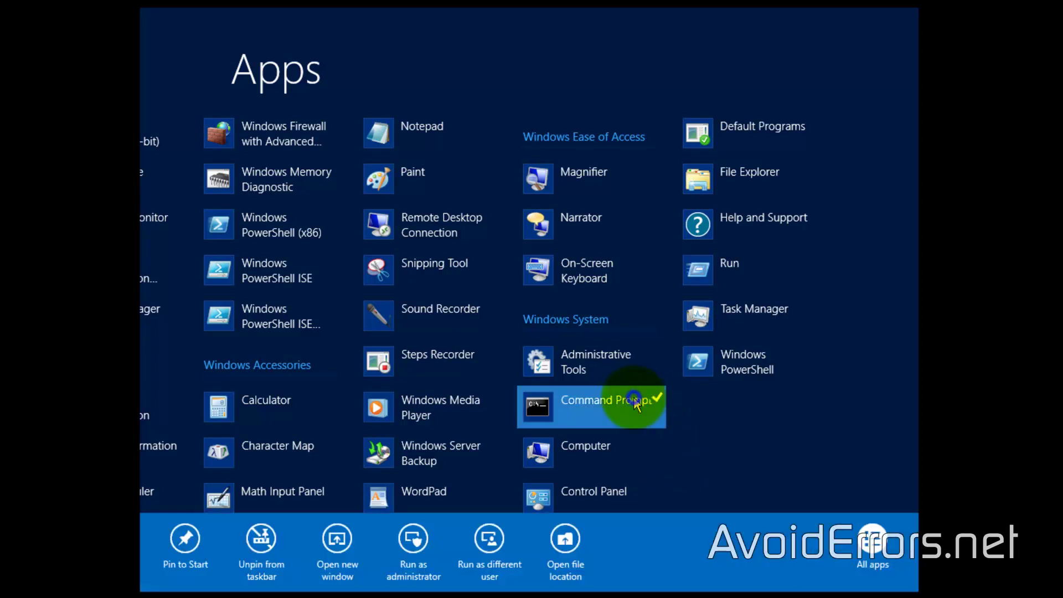
{"action": "left_click", "coordinate": [571, 553]}
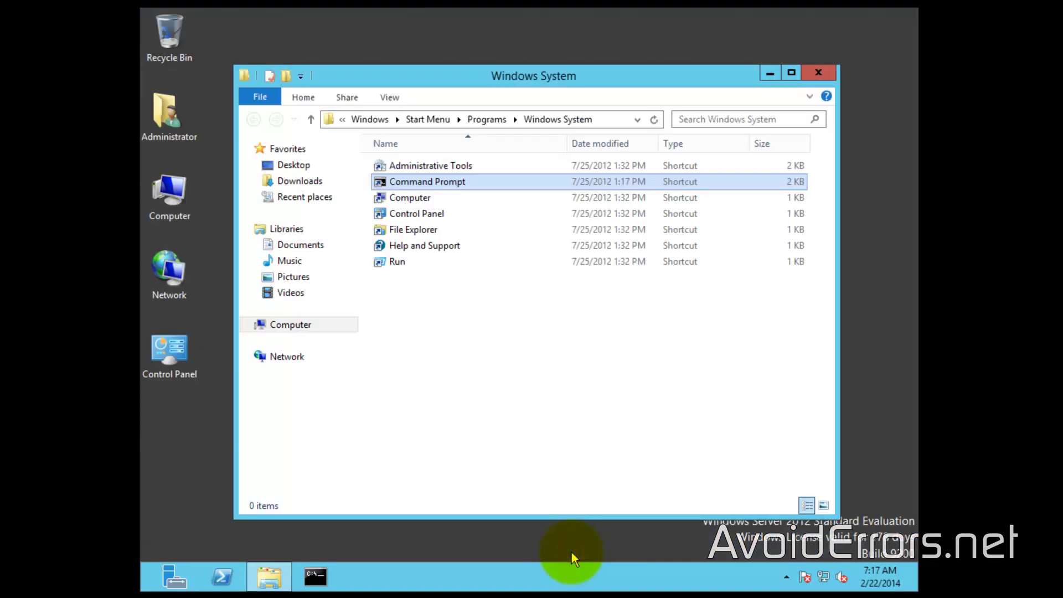
{"action": "right_click", "coordinate": [470, 185]}
{"action": "mouse_move", "coordinate": [508, 298]}
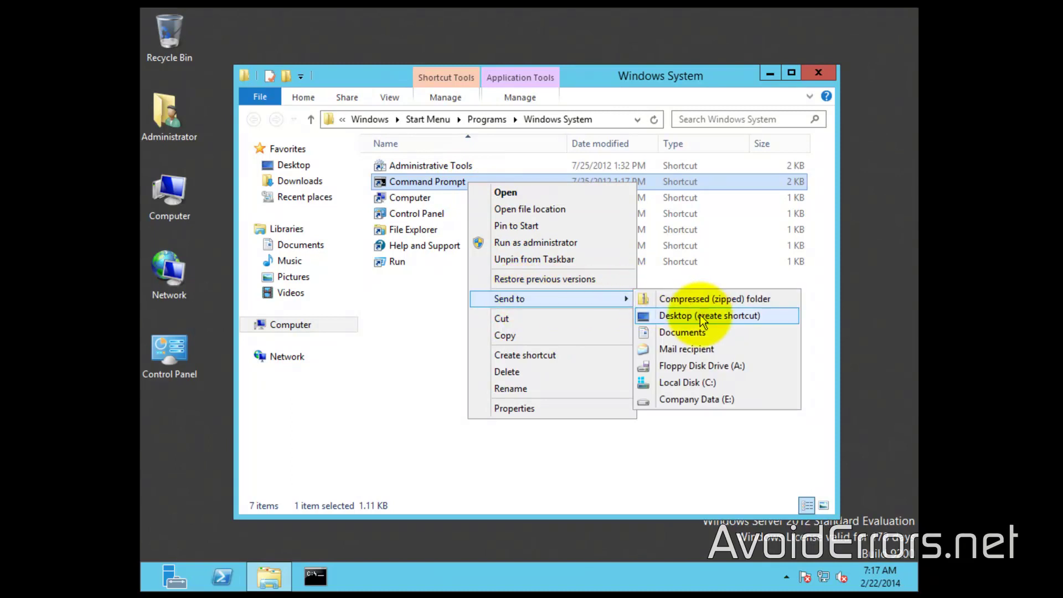
{"action": "left_click", "coordinate": [701, 316]}
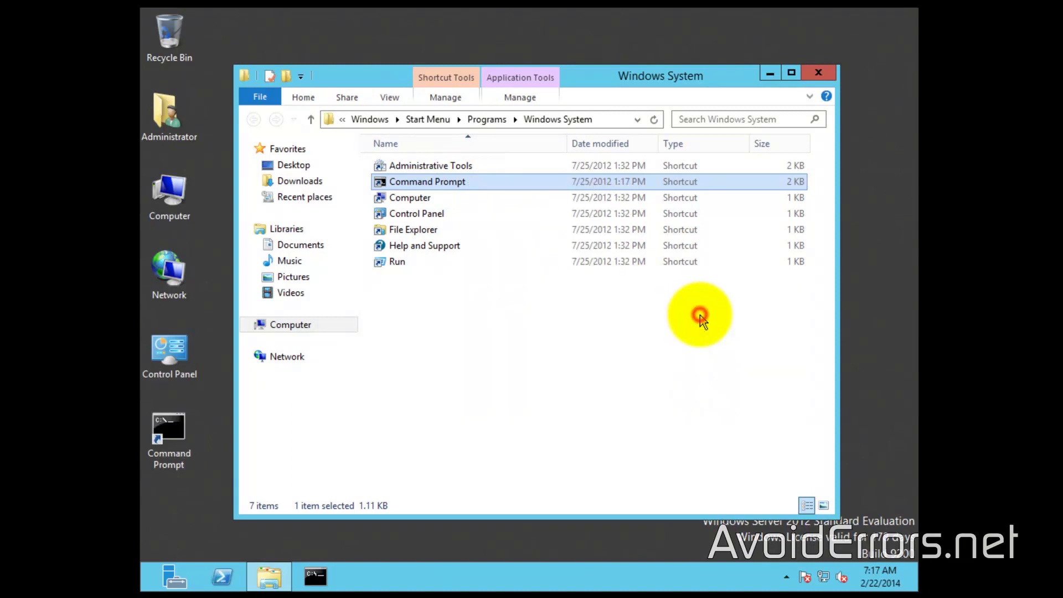
Step: Close the Windows System File Explorer window
{"action": "left_click", "coordinate": [818, 73]}
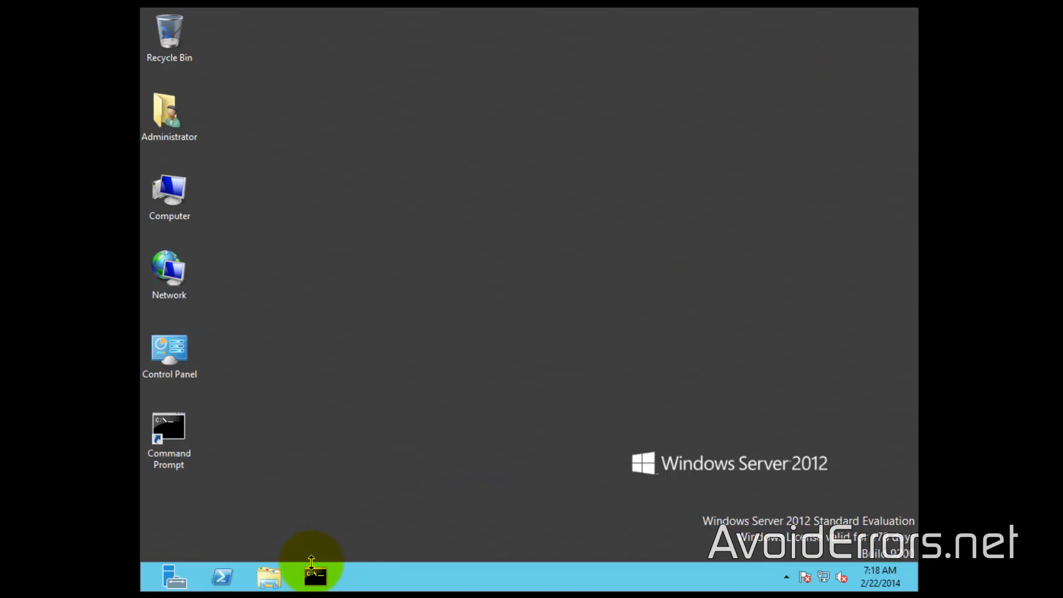